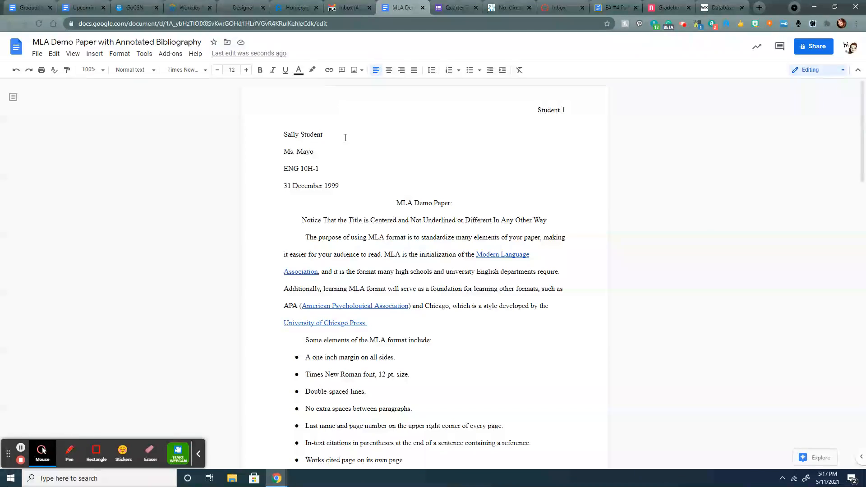
- Insert a page break after the paper's last paragraph, which explains how page breaks are added
scroll(443, 245, "down", 1)
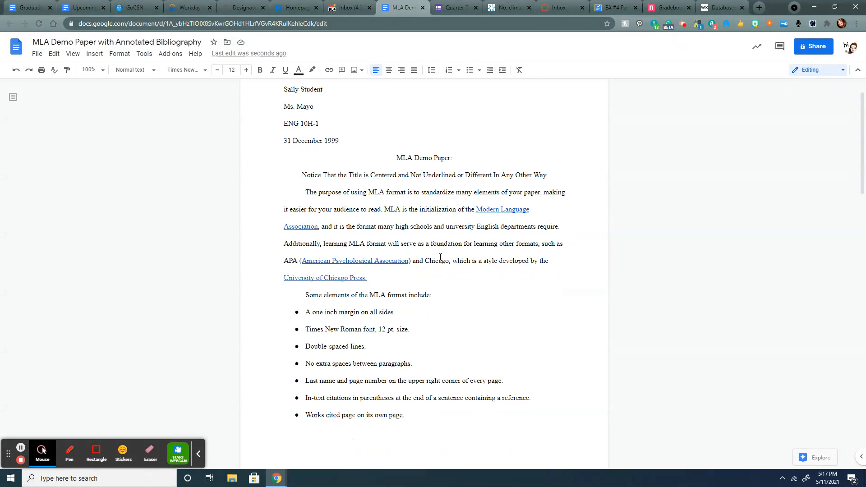
scroll(434, 220, "down", 10)
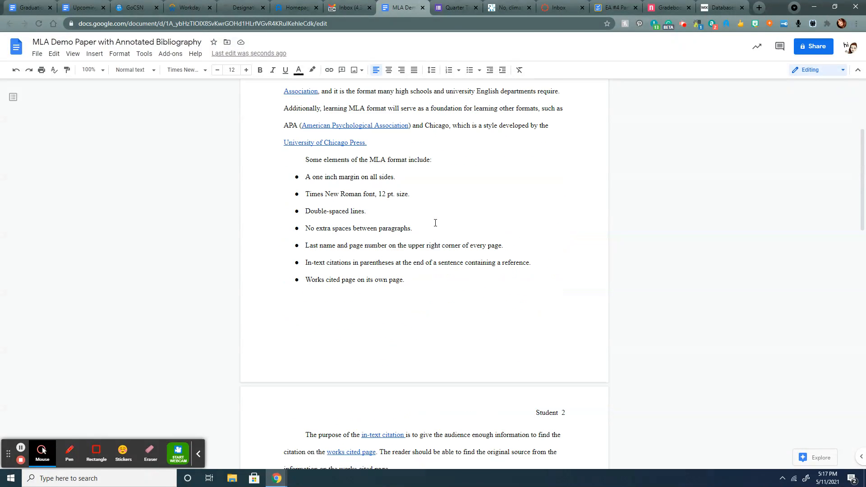
scroll(422, 259, "up", 5)
scroll(456, 305, "down", 5)
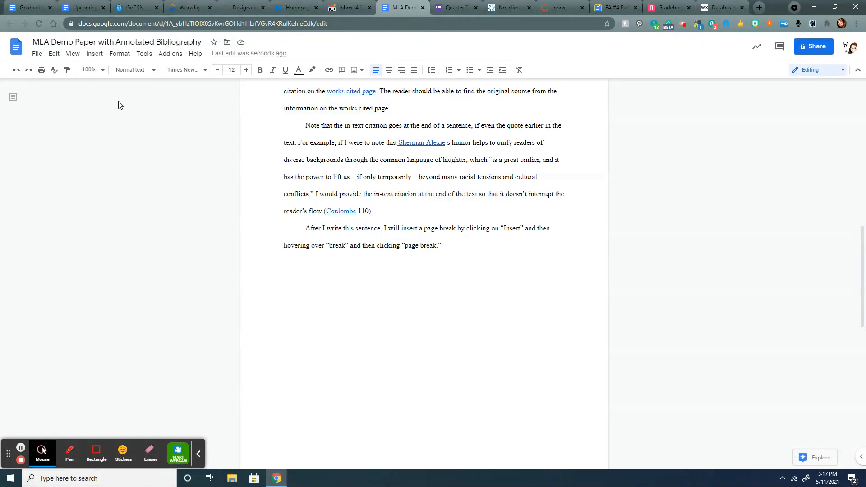
left_click(94, 57)
mouse_move(124, 216)
mouse_move(153, 231)
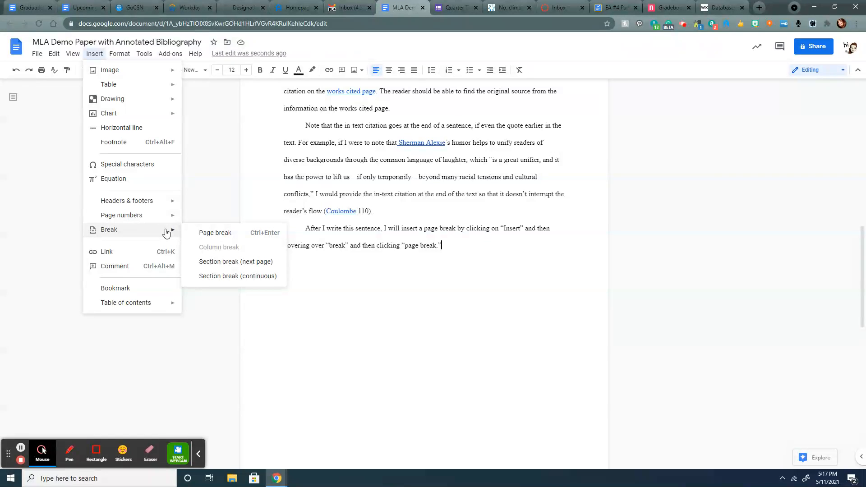
left_click(219, 235)
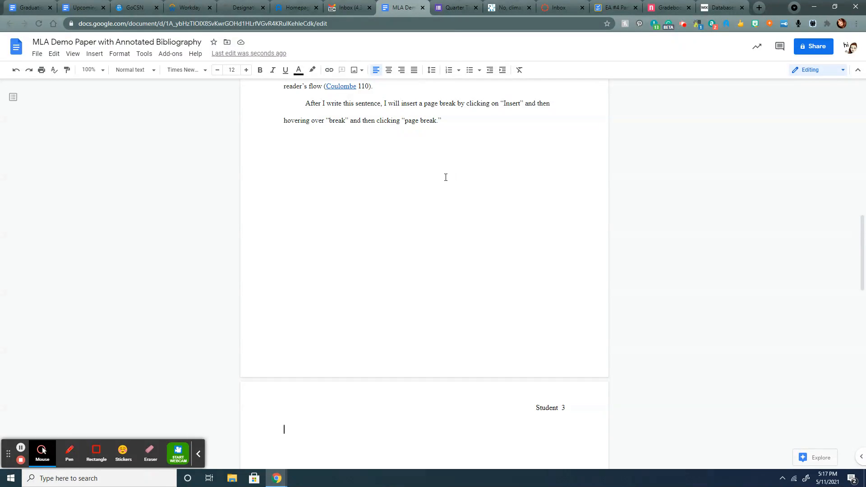
- Add the centered heading "Annotated Bibliography" on the new page and start a left-aligned line below it
scroll(590, 234, "down", 3)
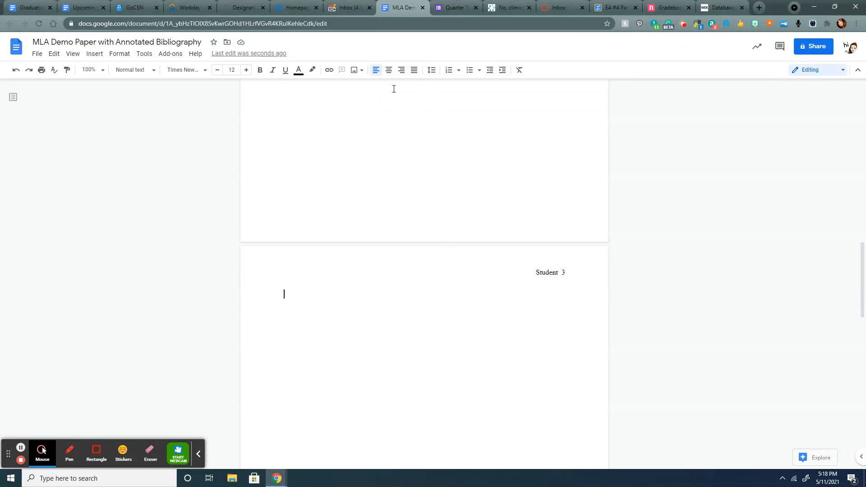
left_click(388, 70)
type("Annotated Bibliography")
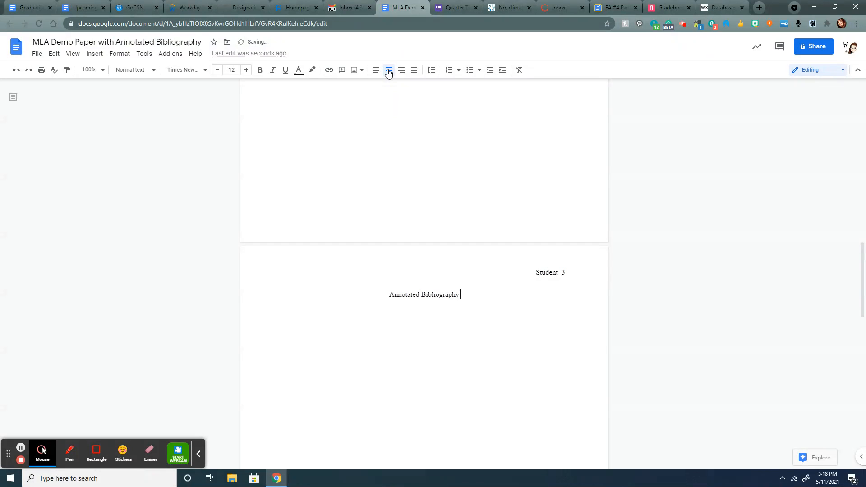
key("Return")
left_click(431, 71)
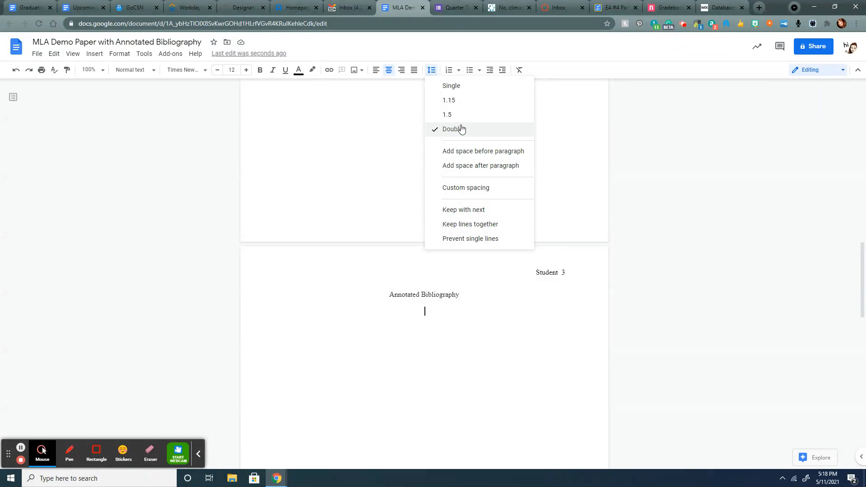
left_click(430, 314)
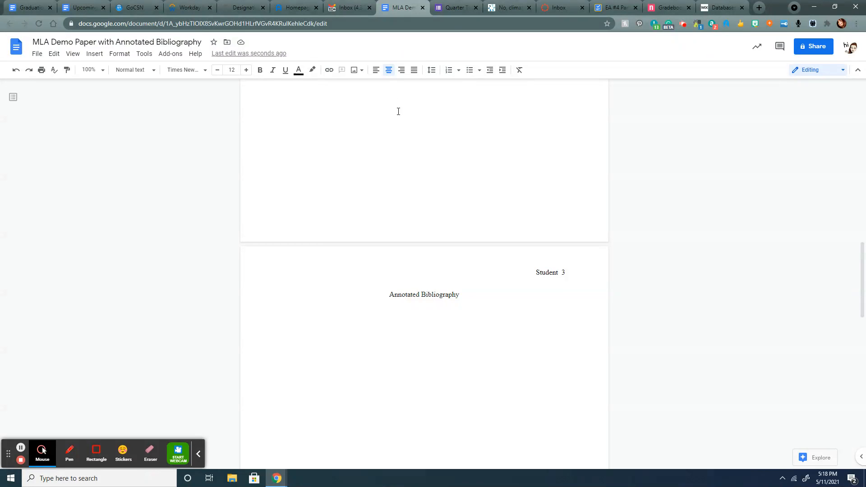
left_click(374, 74)
- Switch to the Gale article "No, climate action can't be separated from social justice" and copy its MLA 8th Edition citation
left_click(505, 8)
left_click(719, 163)
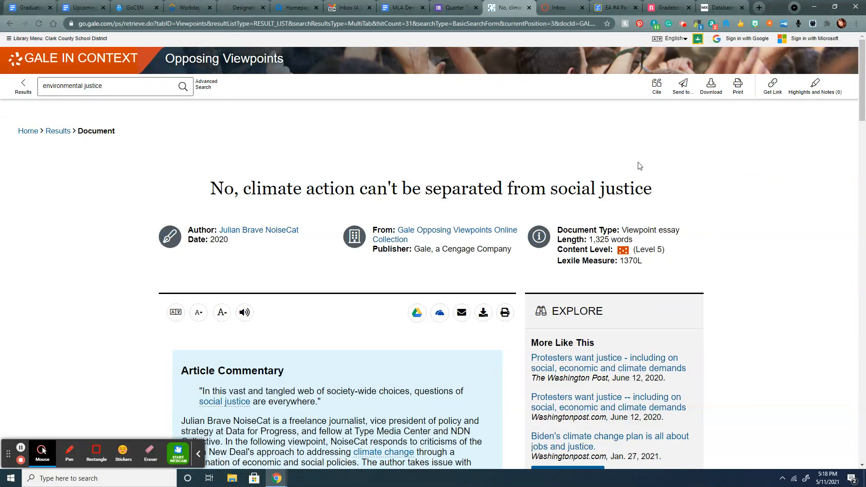
left_click(656, 88)
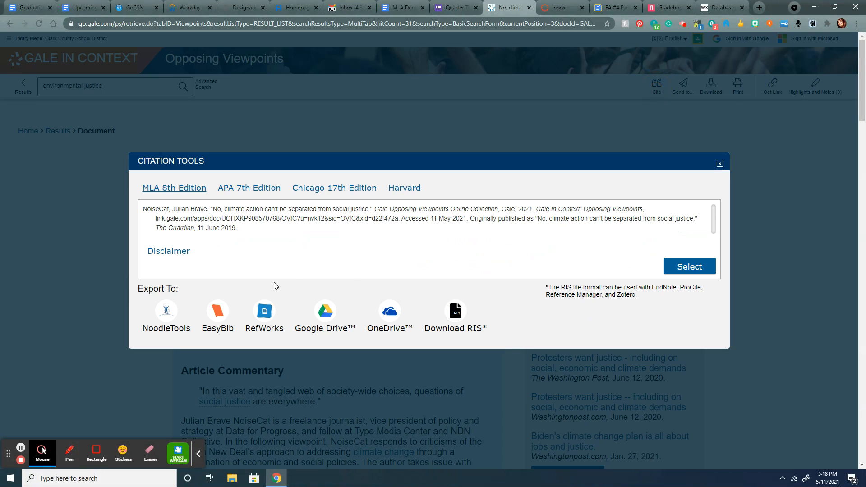
left_click(699, 271)
right_click(194, 224)
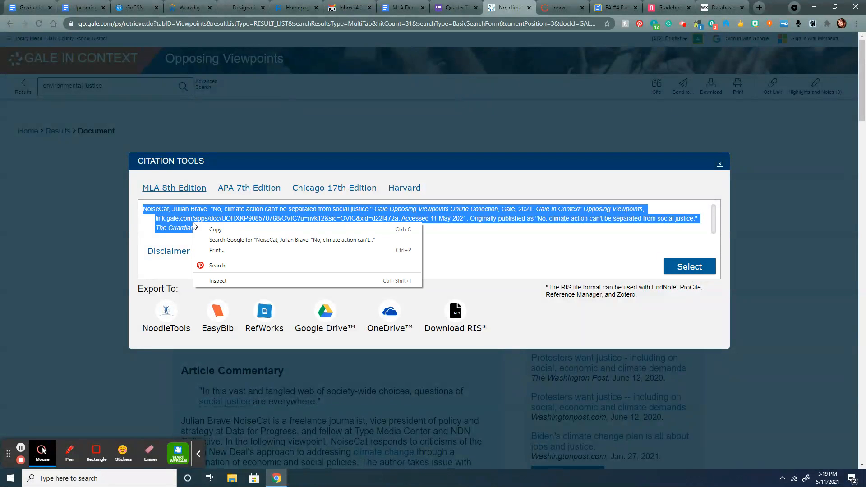
left_click(226, 229)
- Switch back to the MLA demo paper and paste the citation without formatting below the Annotated Bibliography heading
left_click(399, 8)
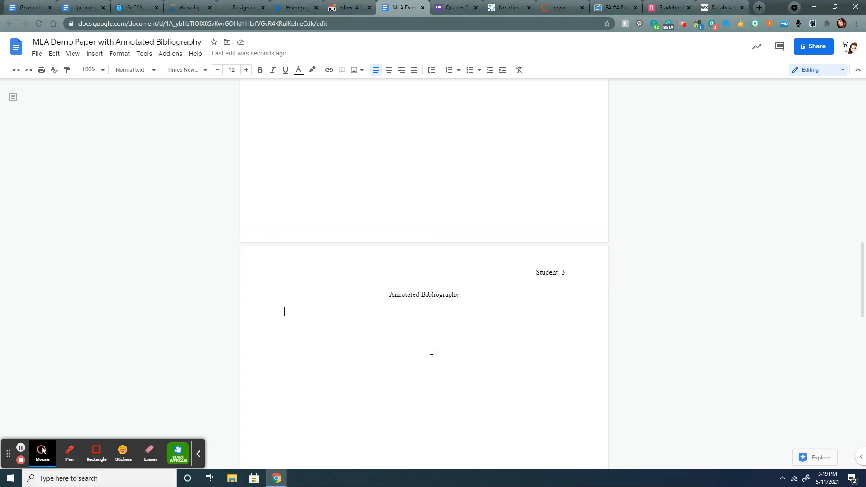
left_click(292, 316)
right_click(291, 315)
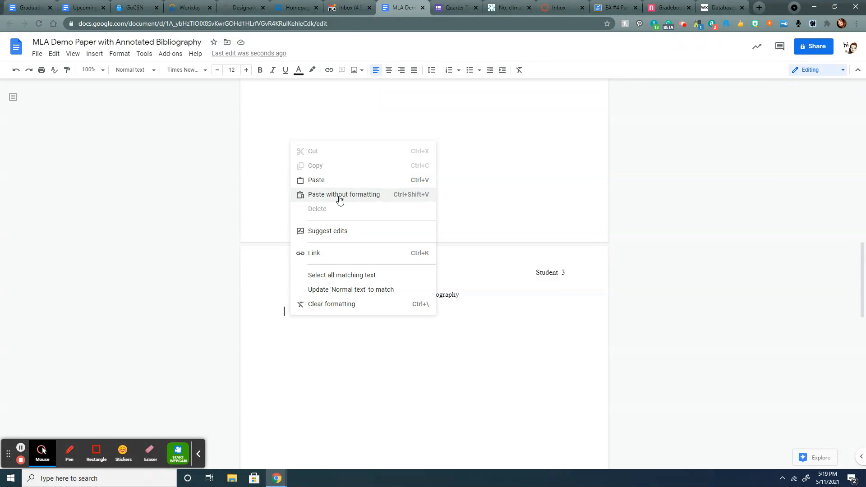
left_click(340, 200)
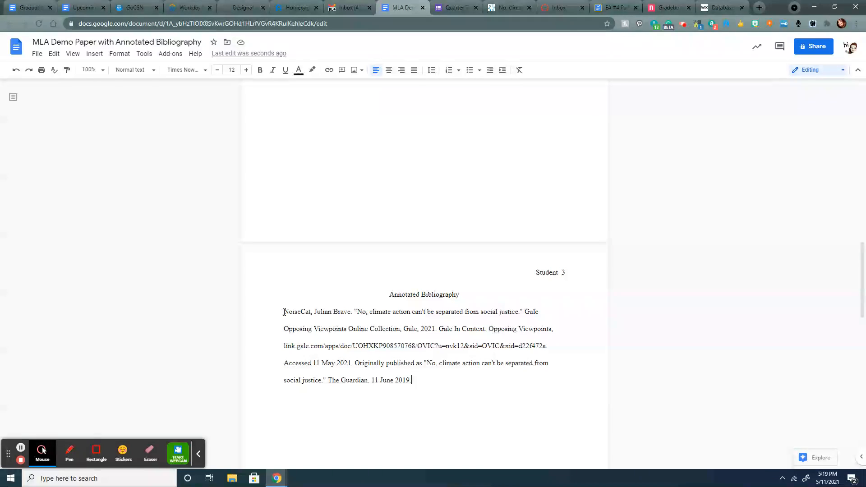
- Apply a hanging indent of 0.5 inches to the whole pasted citation
left_click_drag(284, 312, 410, 381)
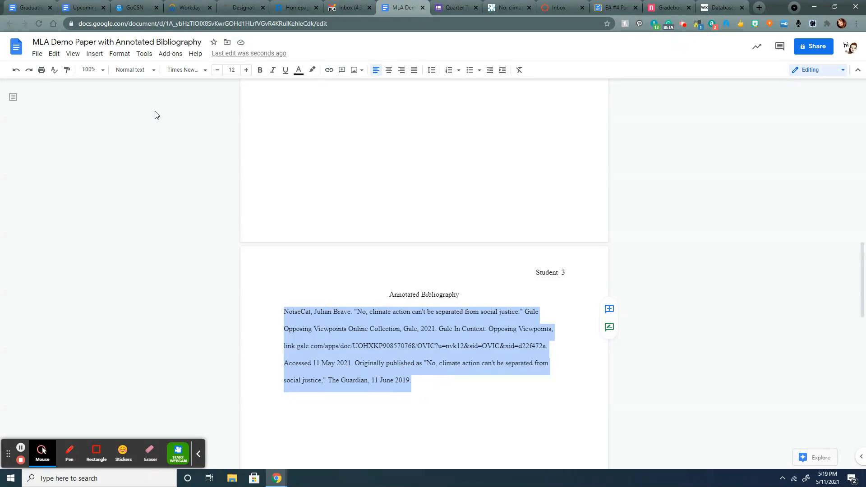
left_click(117, 55)
mouse_move(131, 99)
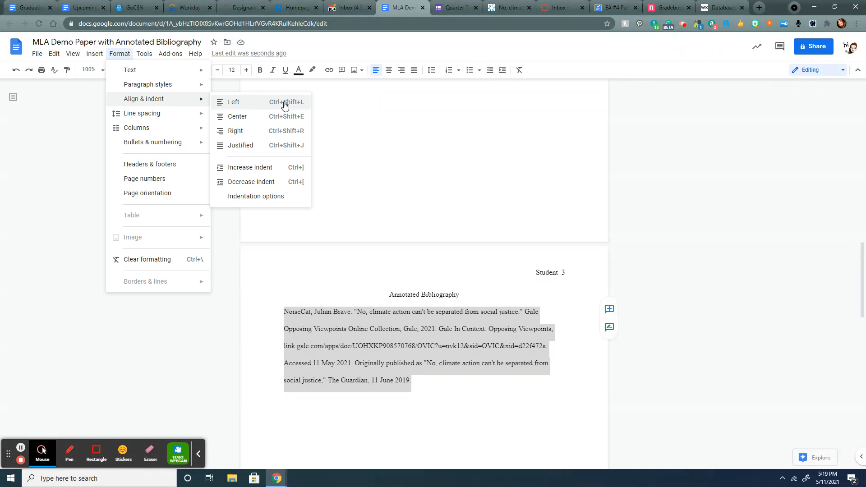
left_click(290, 197)
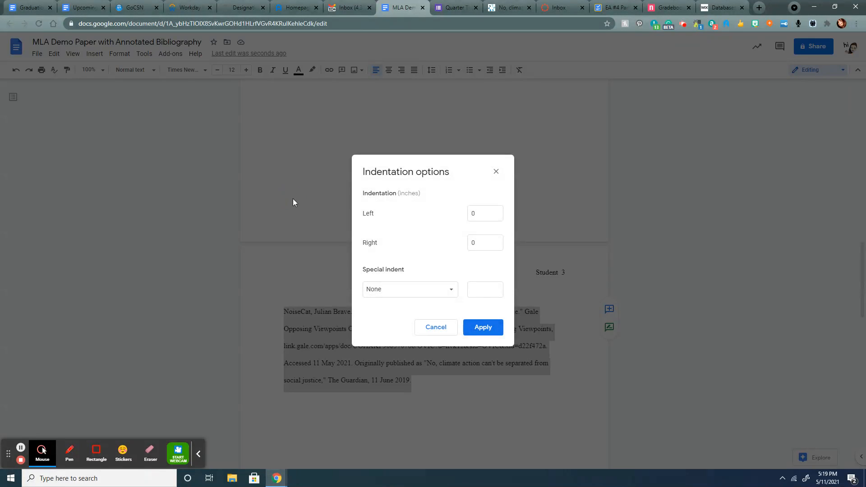
left_click(452, 292)
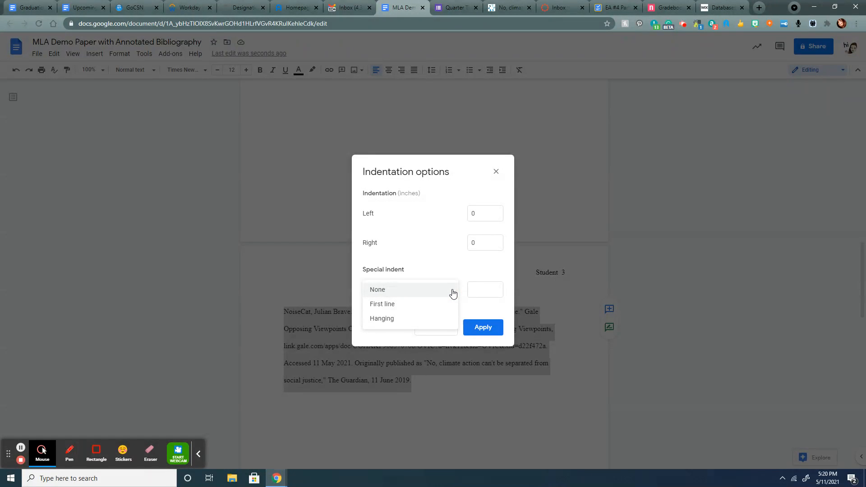
left_click(409, 319)
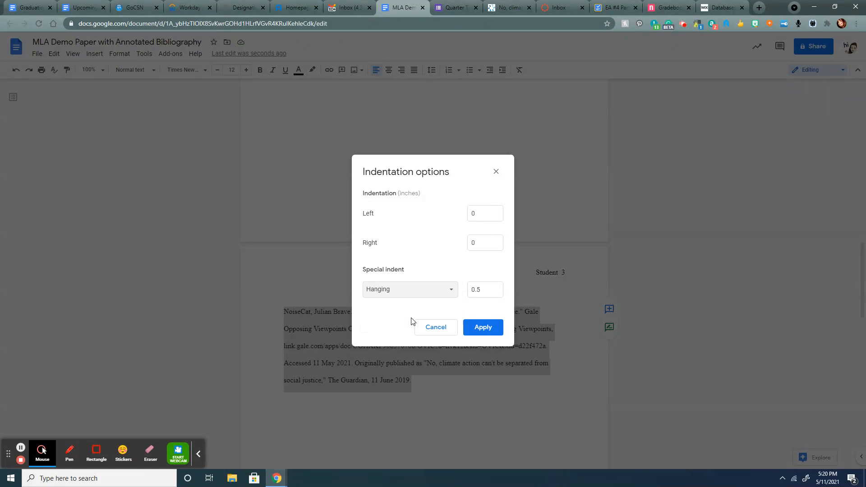
left_click(484, 331)
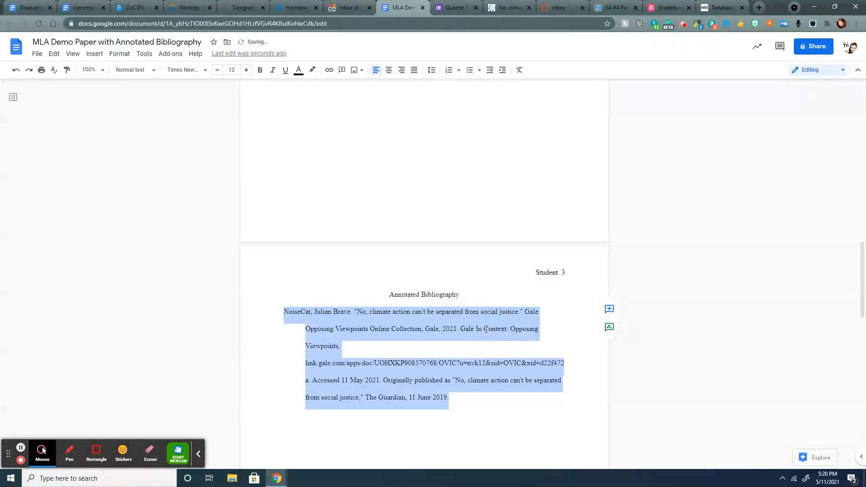
left_click(465, 402)
left_click(367, 344)
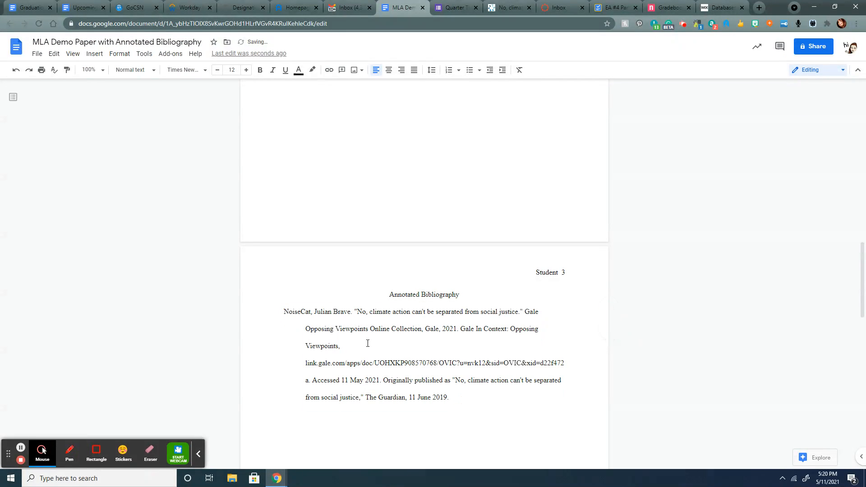
left_click_drag(303, 363, 313, 384)
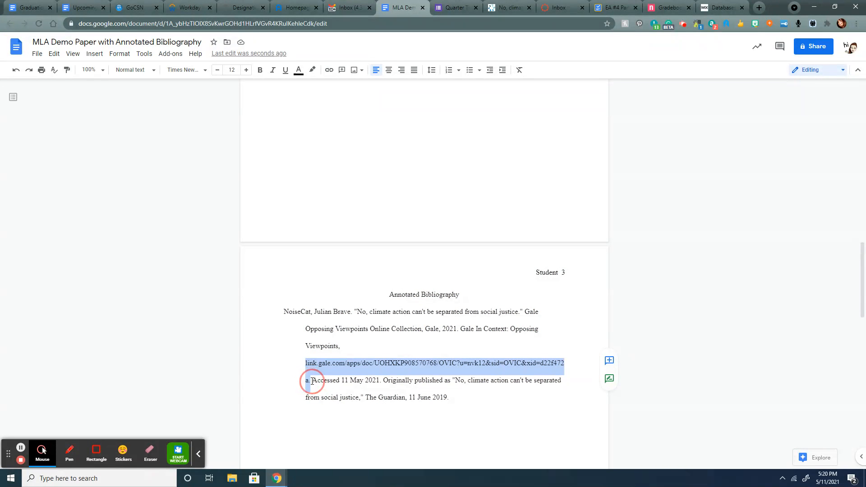
left_click(370, 344)
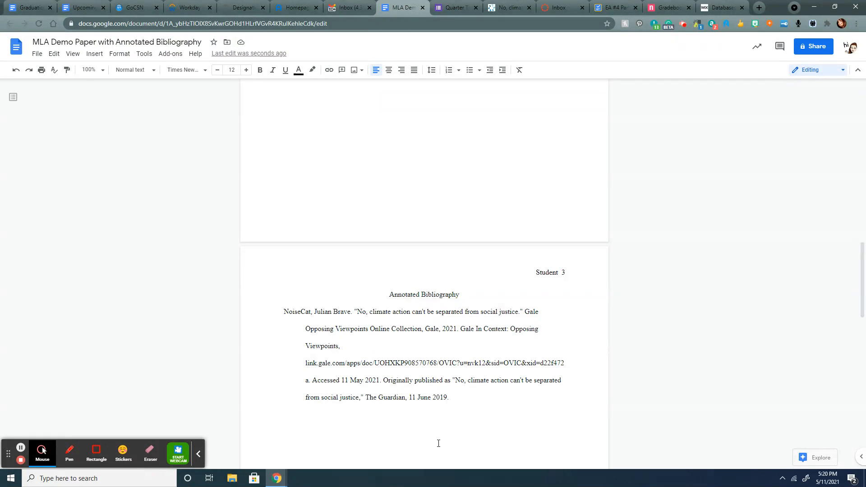
- Start a new paragraph after the citation and set its special indent to None
left_click(468, 395)
scroll(476, 408, "down", 2)
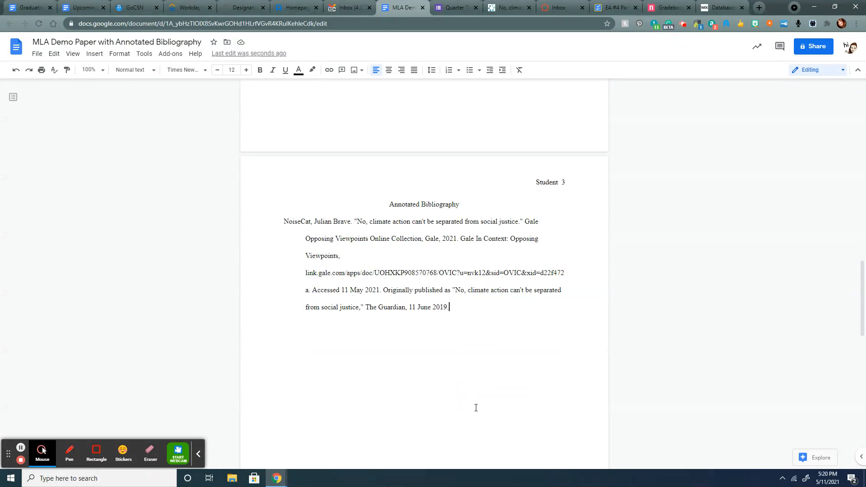
key("Return")
left_click(117, 55)
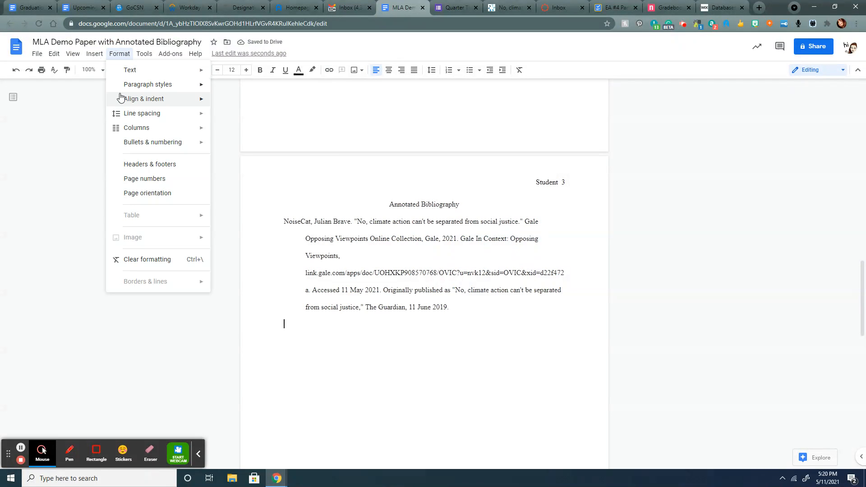
mouse_move(178, 100)
left_click(284, 198)
left_click(453, 292)
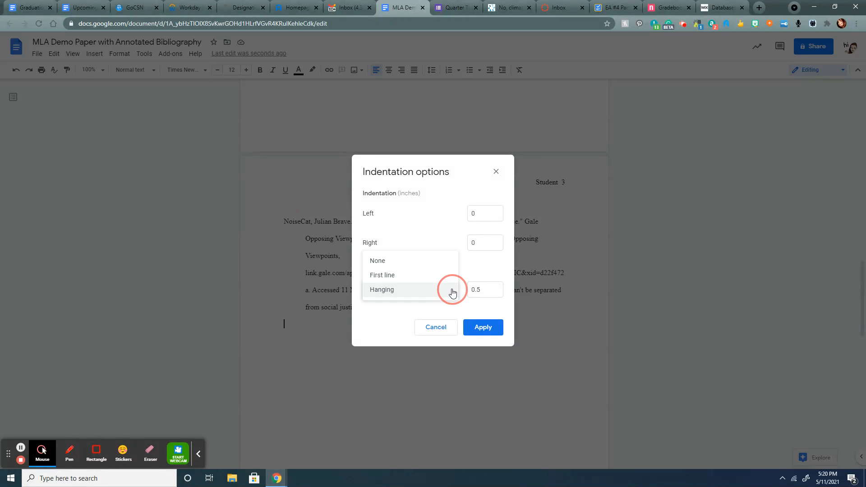
left_click(442, 263)
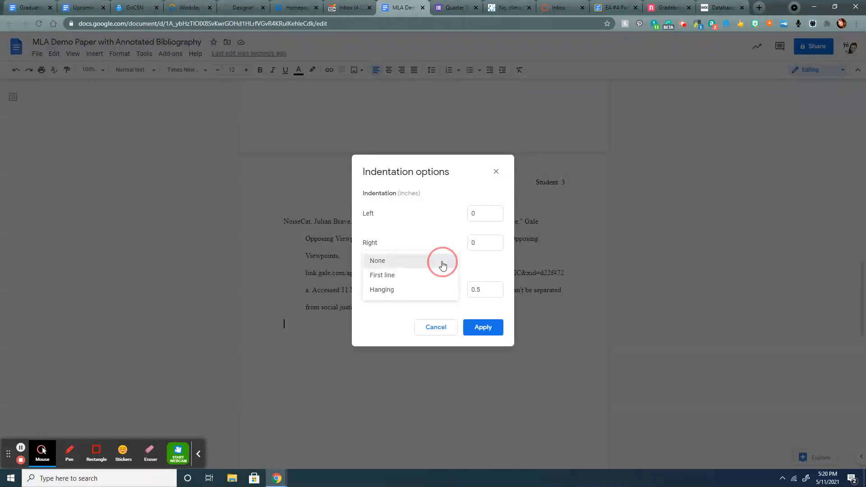
left_click(487, 329)
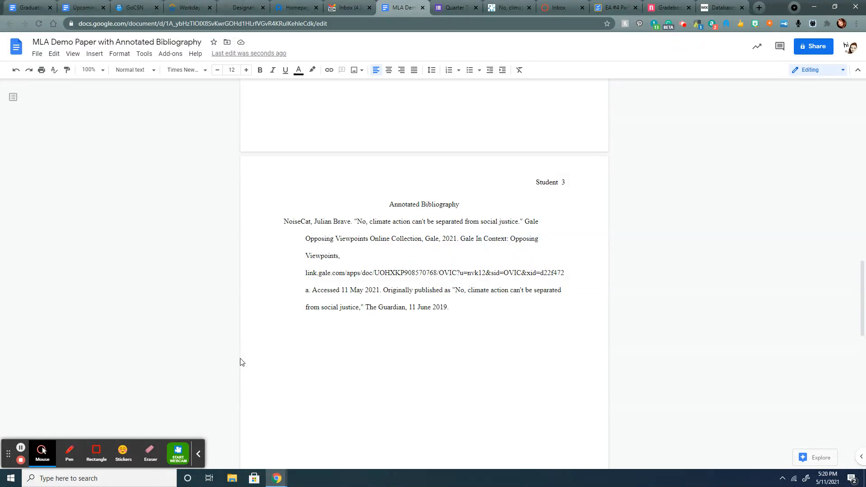
- Write "Brief summary of your article (about one or two complete sentences) and a statement which discusses the relevance and importance of your article." below the citation
type("Brief summary of yours")
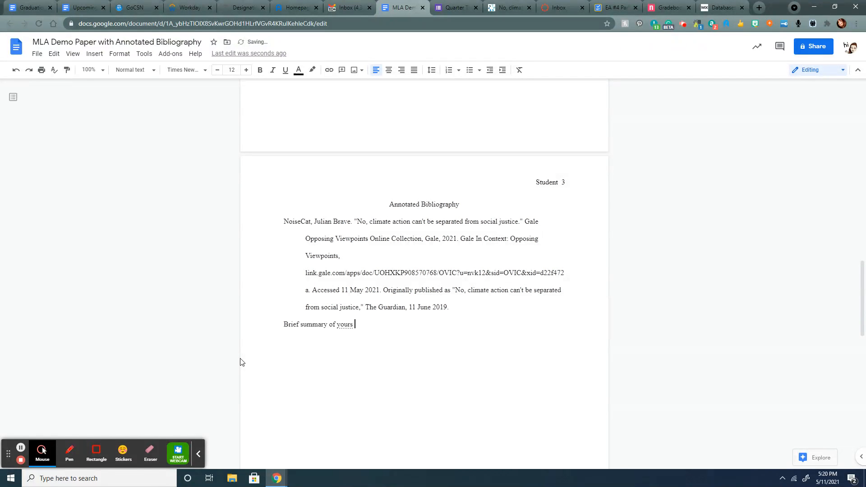
key("BackSpace")
type("articl")
type("e ")
type("(about t")
type("wo or")
key("BackSpace")
key("BackSpace")
key("BackSpace")
key("BackSpace")
key("BackSpace")
key("BackSpace")
key("BackSpace")
type("one or two comple")
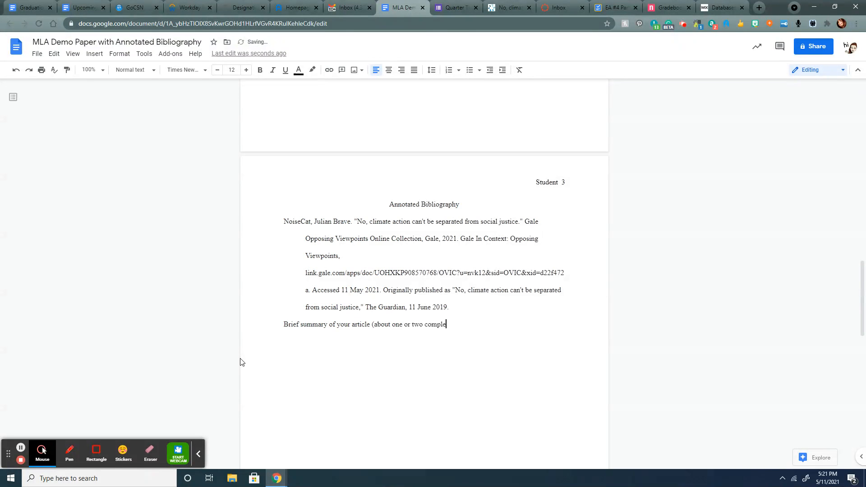
type("te sentences")
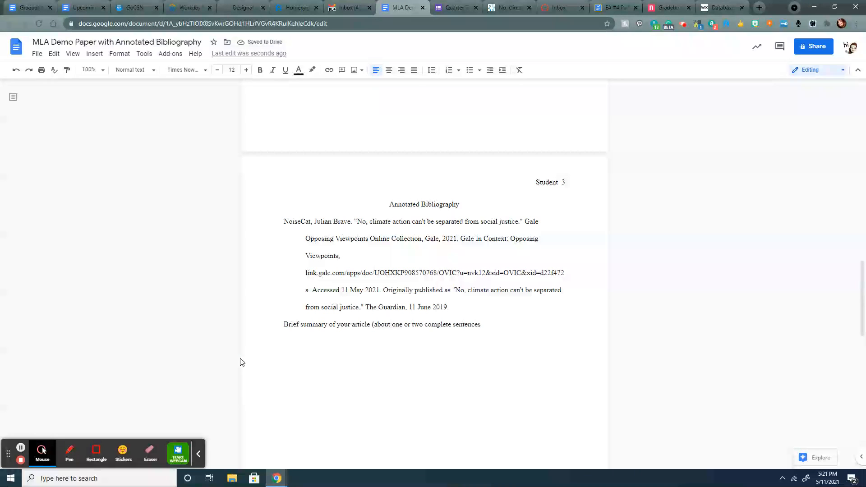
type(") and a state")
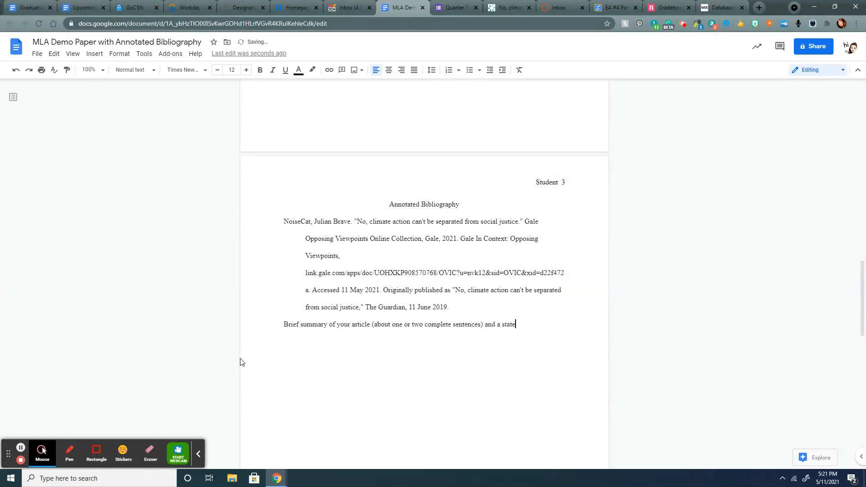
type("ment which dd")
key("BackSpace")
type("iscis")
key("BackSpace")
key("BackSpace")
type("usses the relevance and imp")
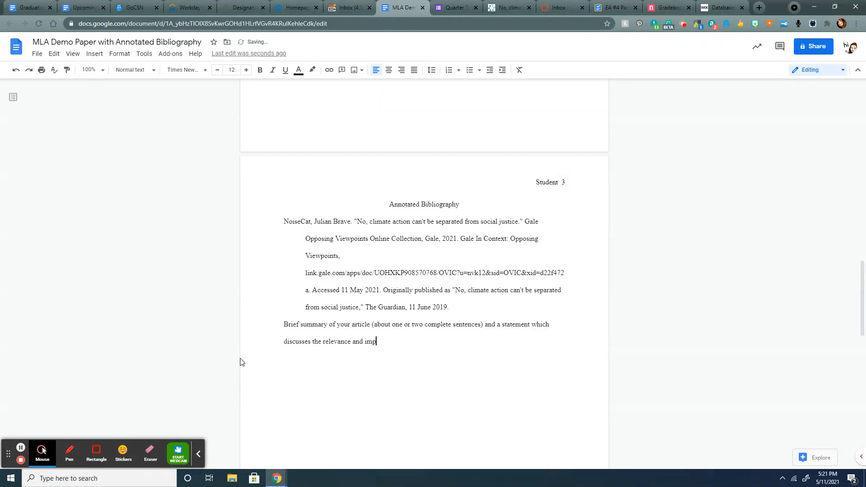
type("ortance of your article.")
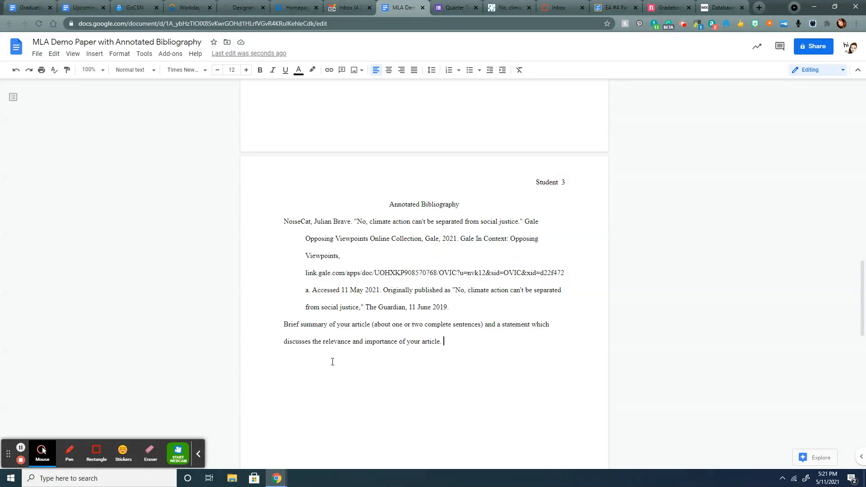
- Increase the indent of the whole summary paragraph below the citation by one level
left_click(451, 344)
left_click(283, 325)
left_click_drag(283, 325, 476, 344)
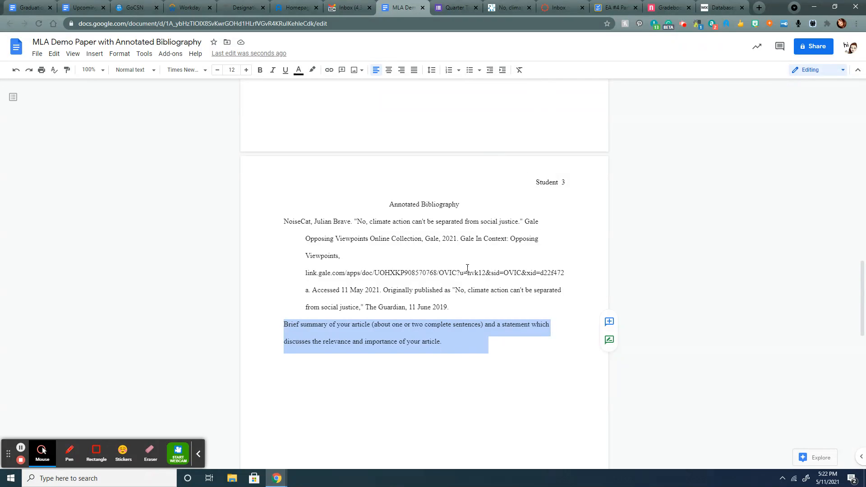
left_click(503, 71)
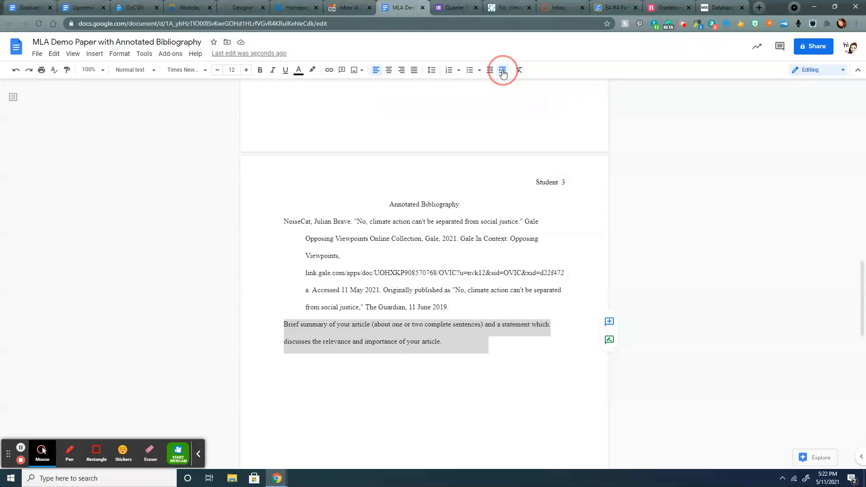
left_click(501, 368)
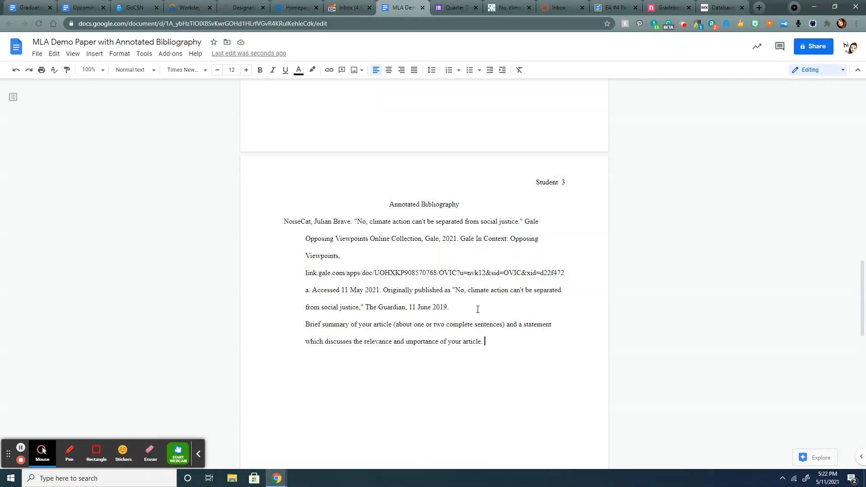
left_click(464, 307)
left_click(306, 327)
left_click(484, 344)
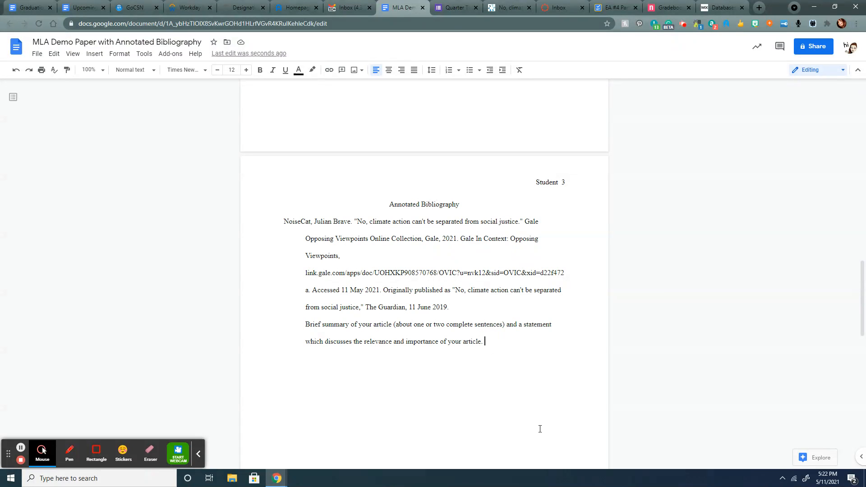